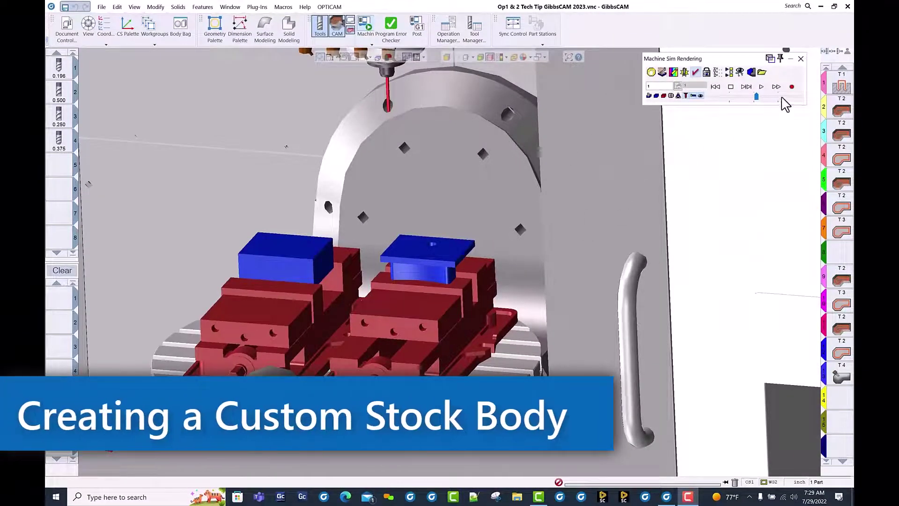
- Run the Op1 machine simulation and zoom in on the left part
click(762, 87)
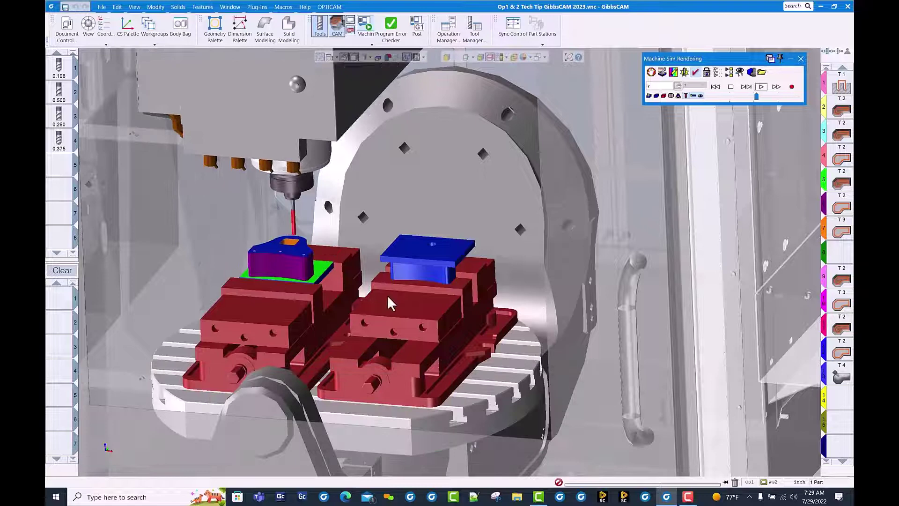
scroll(304, 258, up, 2)
scroll(263, 281, up, 2)
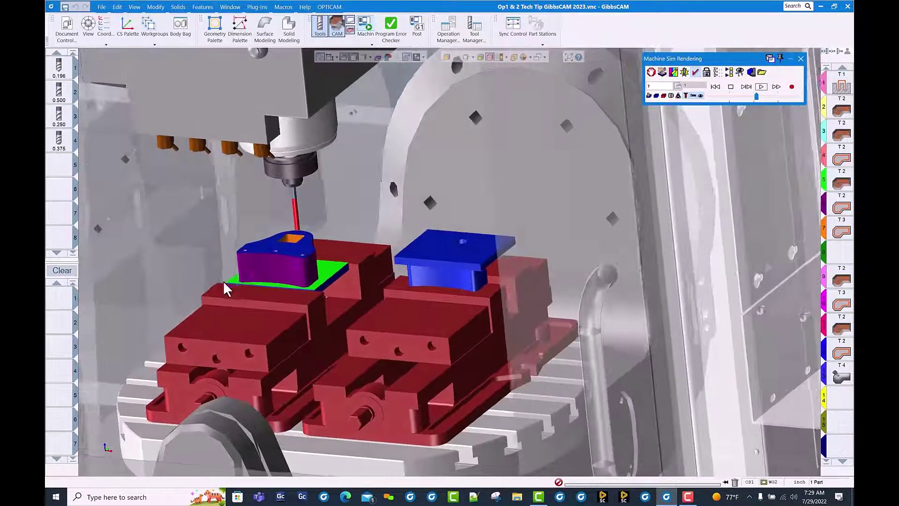
drag(224, 196, 361, 320)
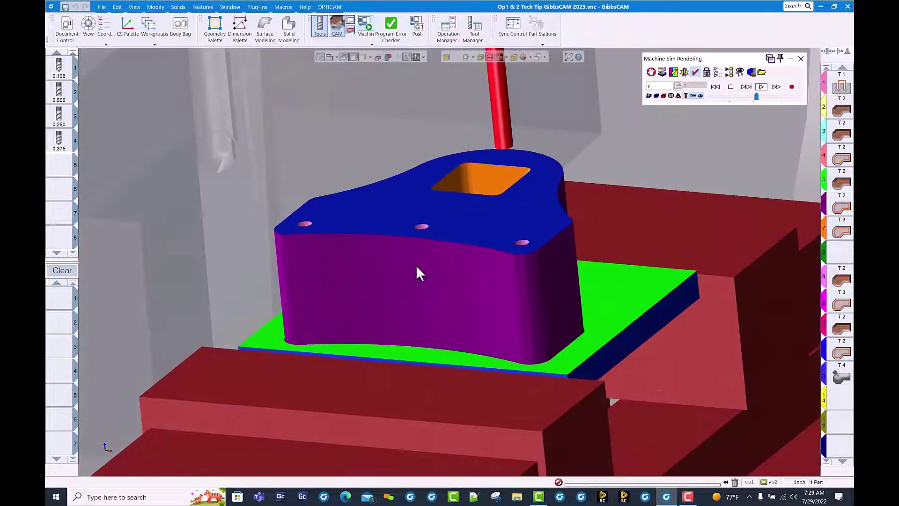
- Orbit around the vise to inspect the cut part, clamp and tool
scroll(417, 284, down, 3)
middle_drag(407, 281, 733, 269)
scroll(684, 281, up, 5)
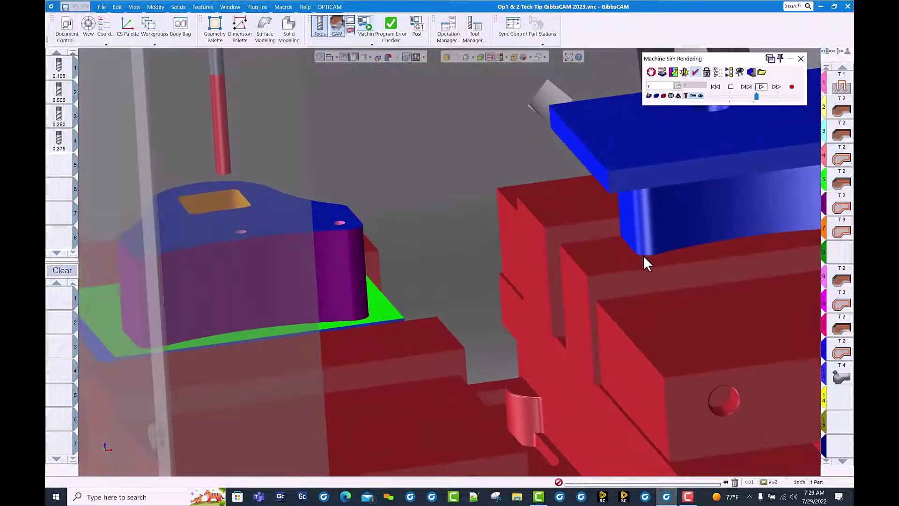
middle_drag(645, 255, 668, 261)
scroll(605, 312, up, 3)
middle_drag(605, 312, 395, 321)
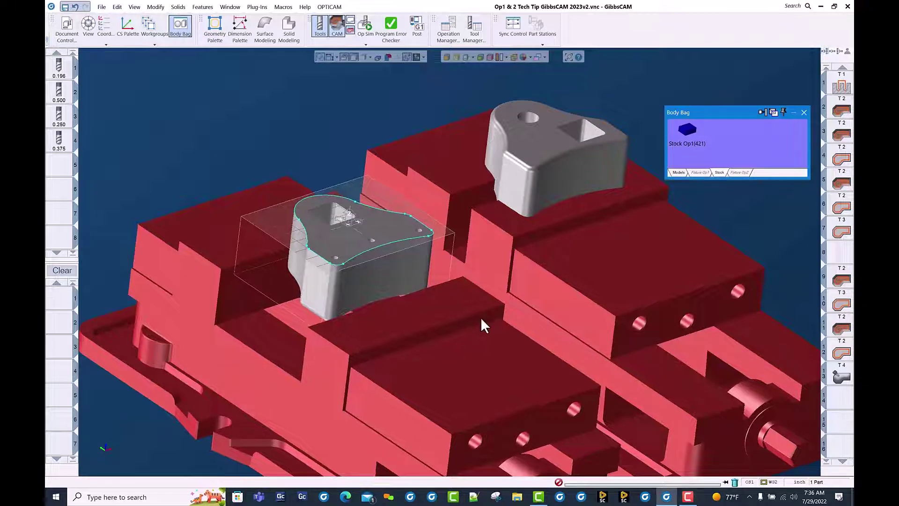
- Drag Stock Op1 from the Body Bag back around the part
middle_drag(481, 317, 471, 162)
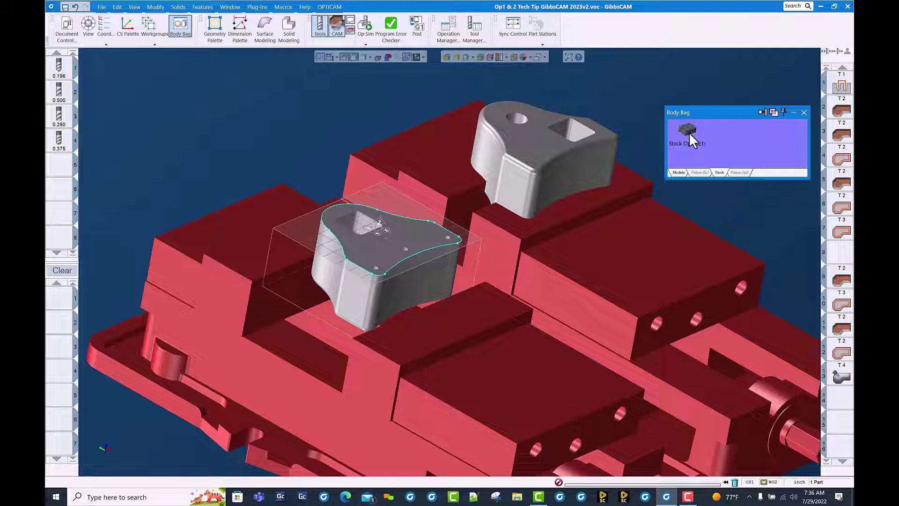
drag(690, 132, 628, 163)
click(261, 143)
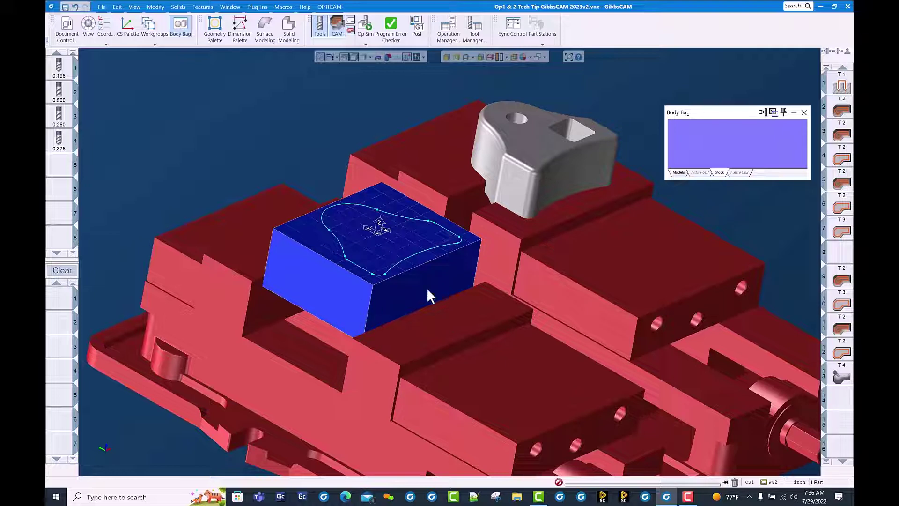
- Select all vise jaws and base pieces and bag them as Op2 Soft Jaws
click(463, 356)
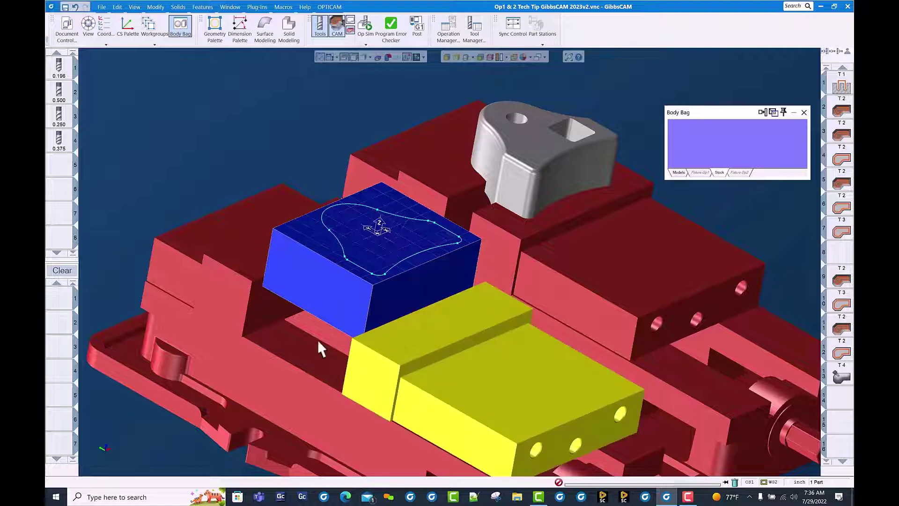
shift+click(262, 330)
shift+click(295, 285)
shift+click(429, 181)
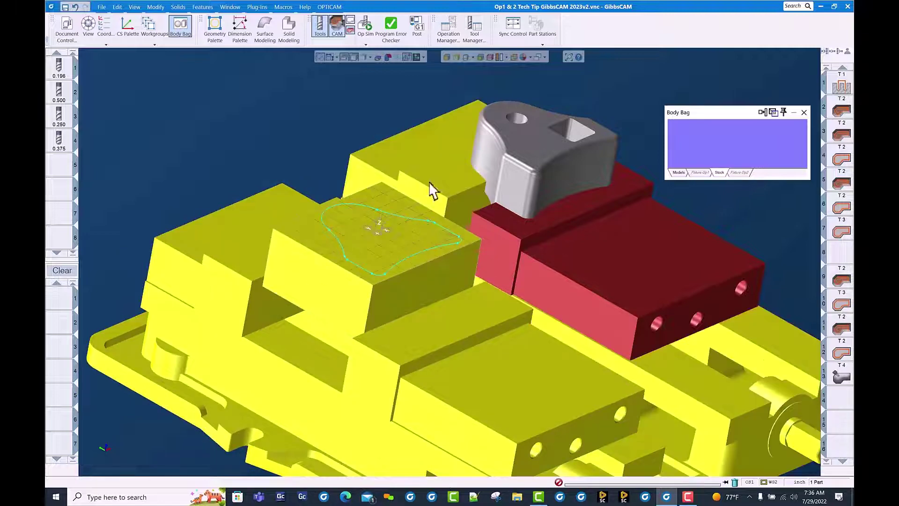
shift+click(568, 278)
right_click(569, 285)
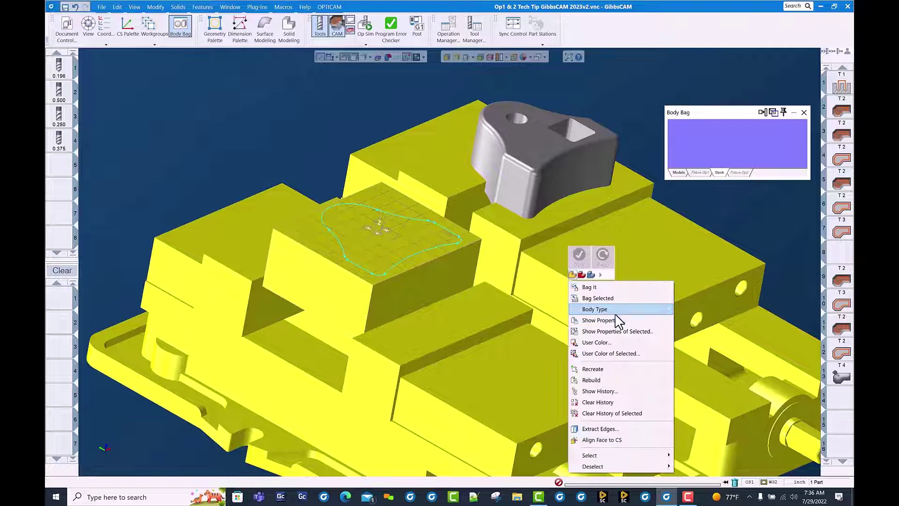
click(626, 300)
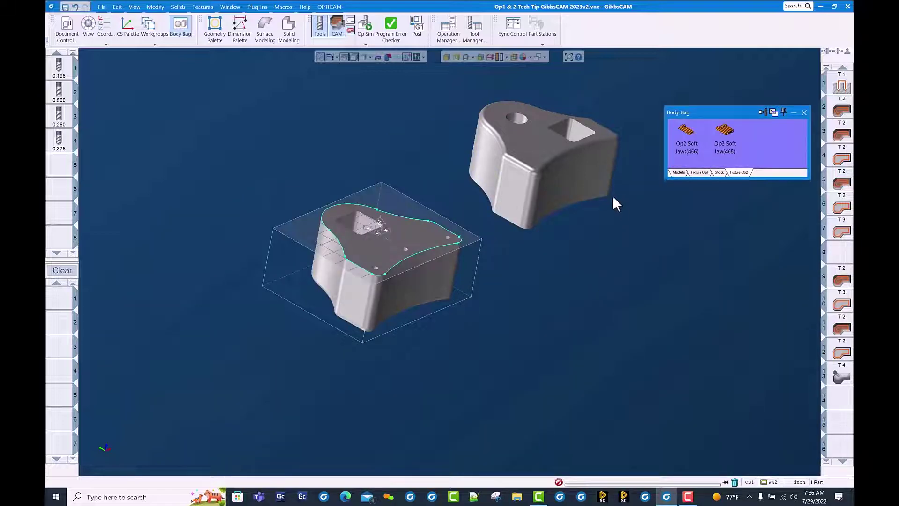
- Run Op Sim on the blue stock and create a facet body from the cut part
click(365, 27)
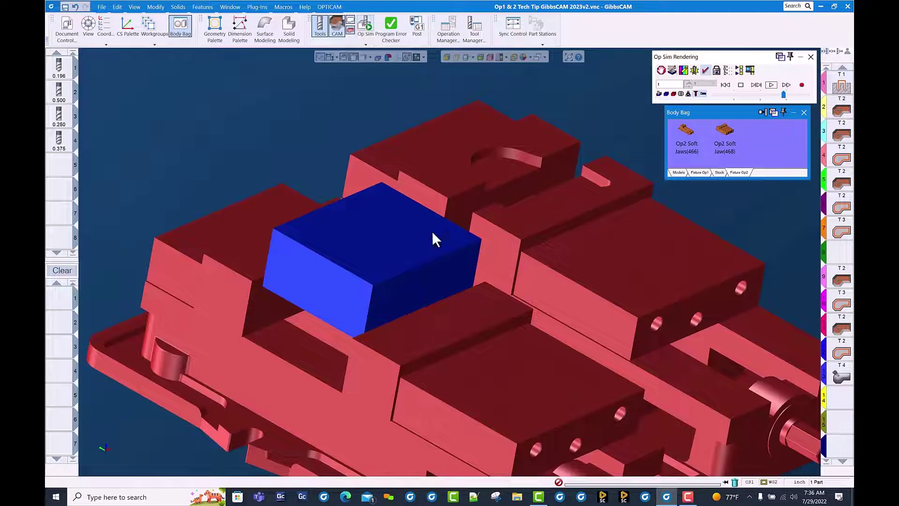
click(773, 85)
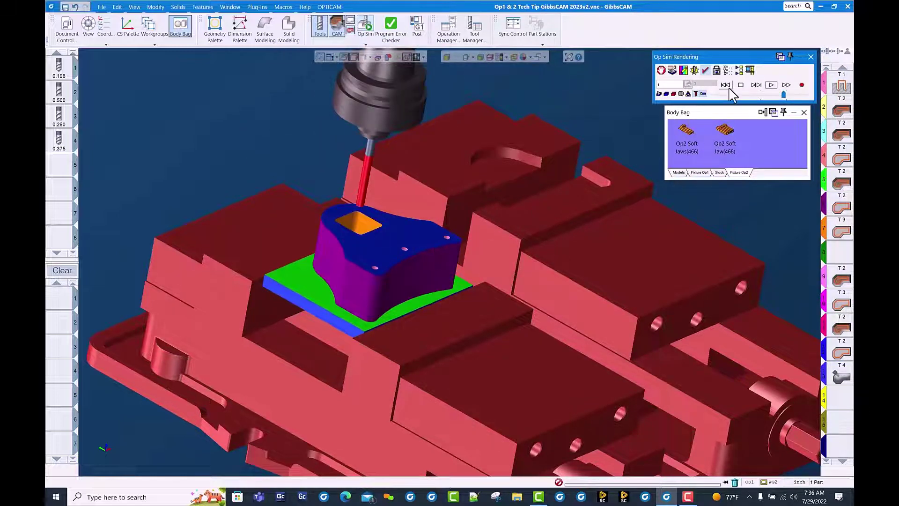
right_click(741, 55)
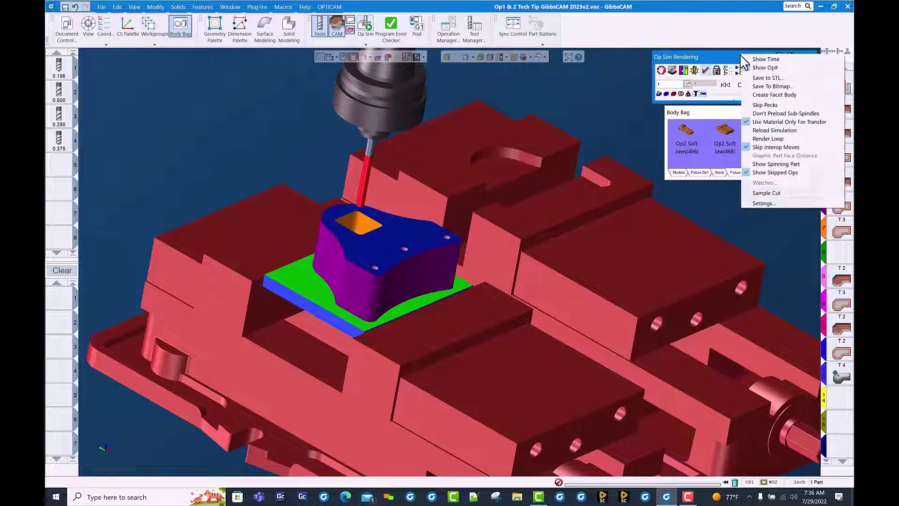
click(800, 96)
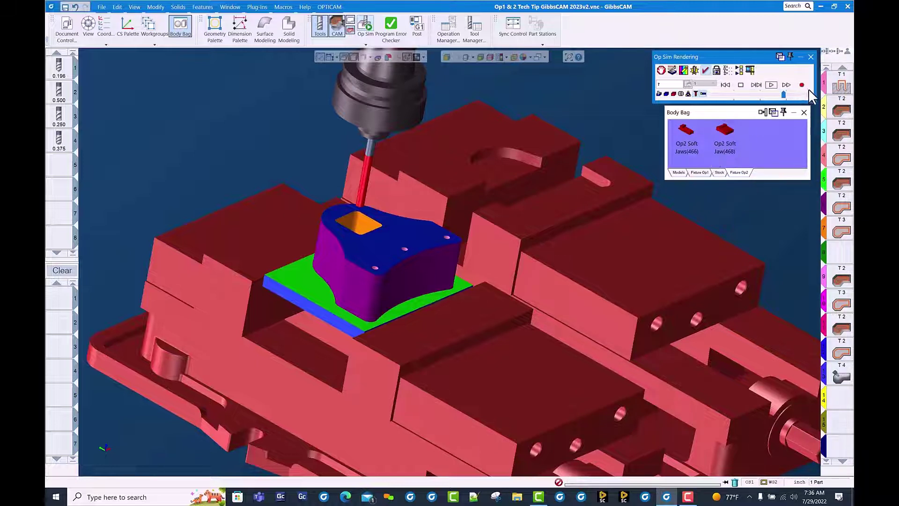
- Close Op Sim and move the original stock solid into the Body Bag
click(812, 57)
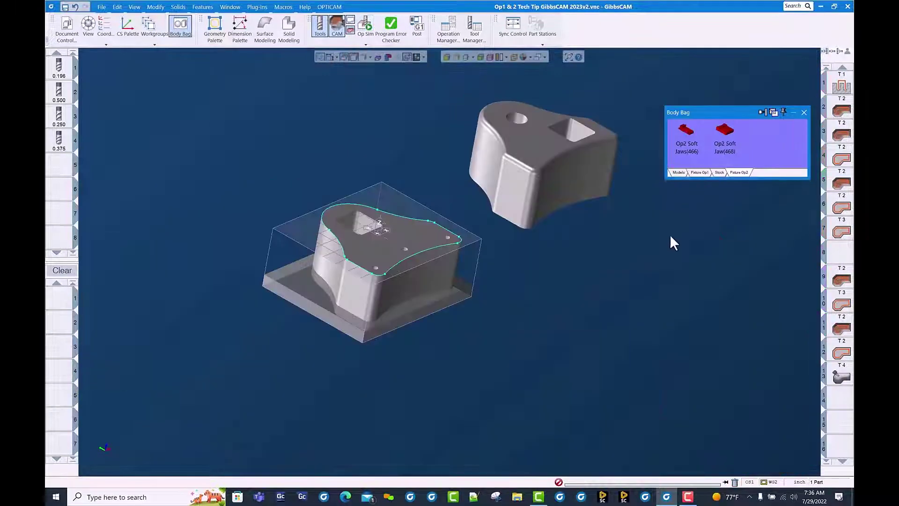
click(302, 290)
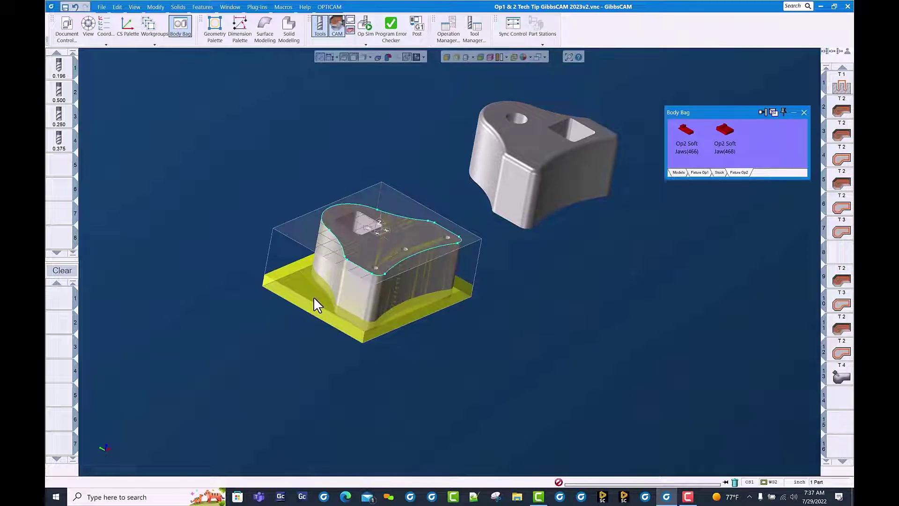
click(719, 172)
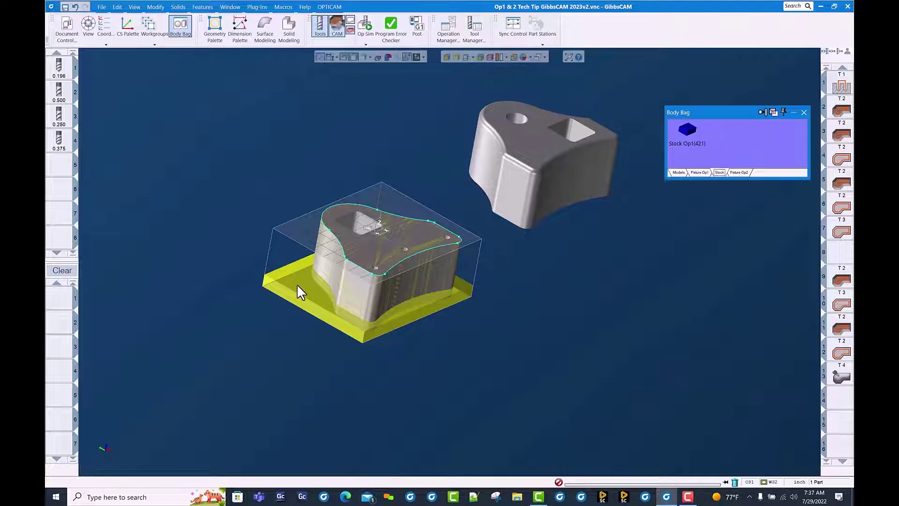
key(Delete)
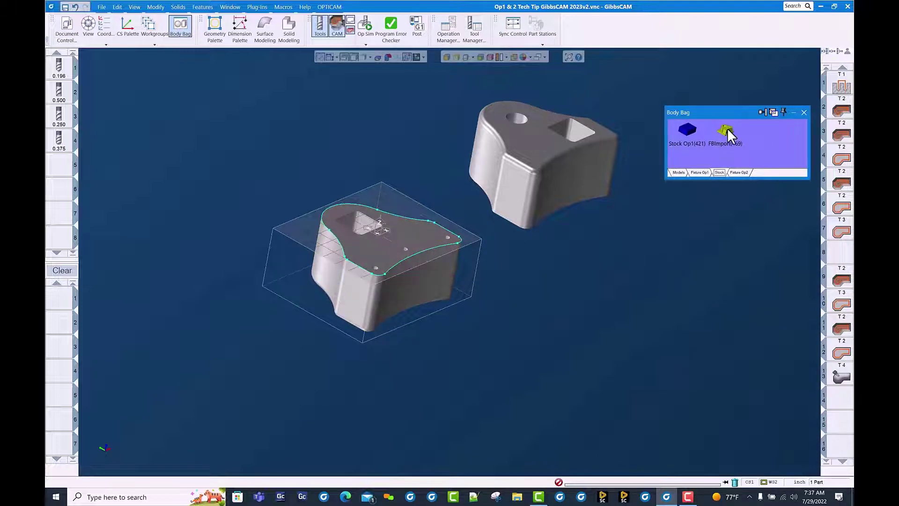
- Rename the FBImport facet body to 'OP2 Stock' and set its type to Stock
right_click(728, 135)
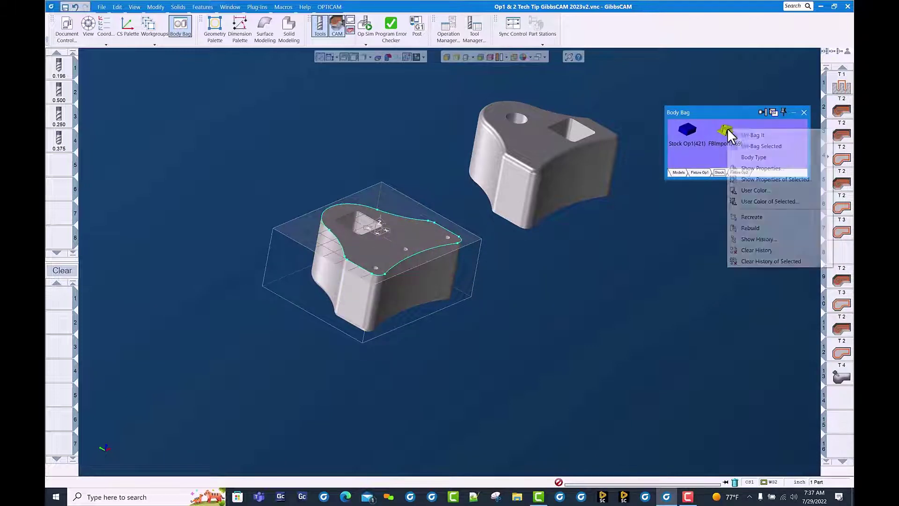
click(762, 169)
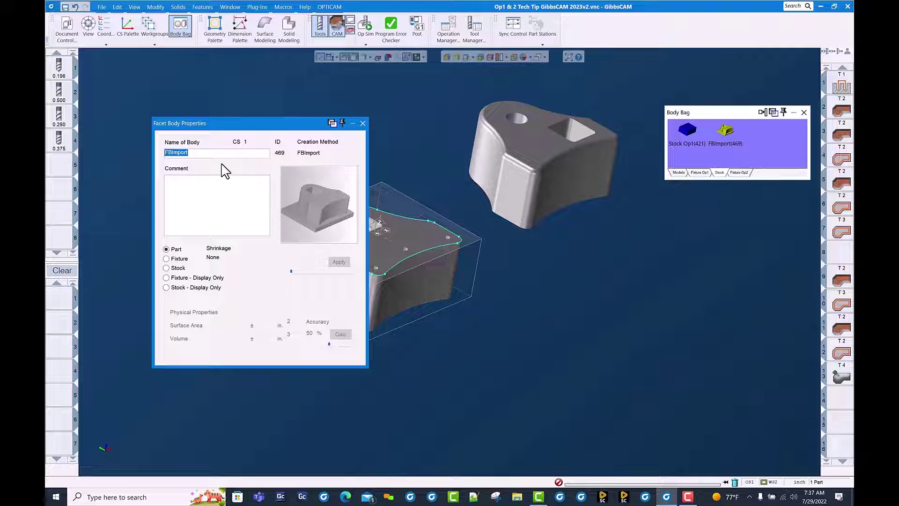
text(OP2 S)
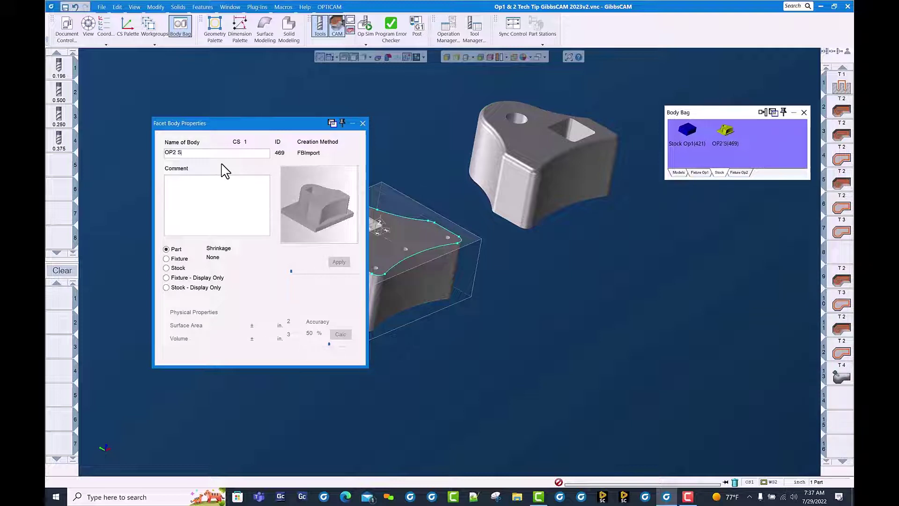
text(tock)
click(178, 269)
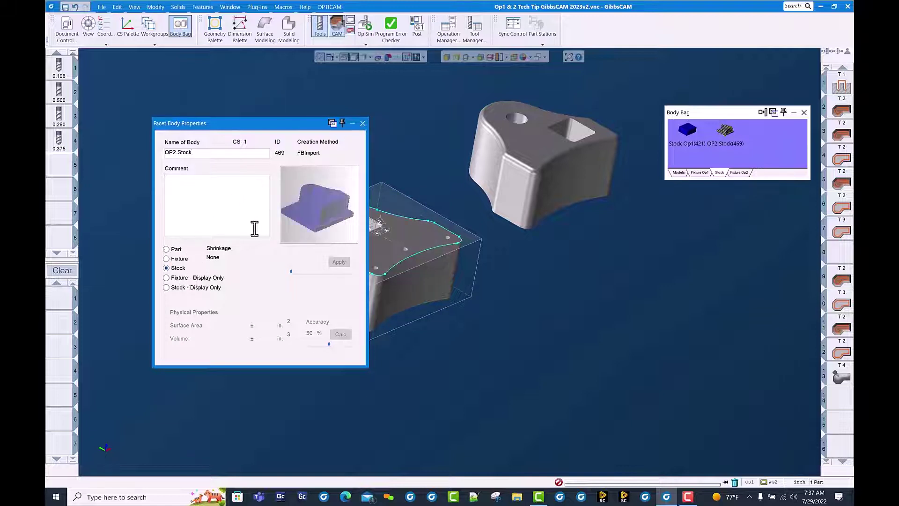
- Bag the rendered part body and pull OP2 Stock back into the scene
click(362, 123)
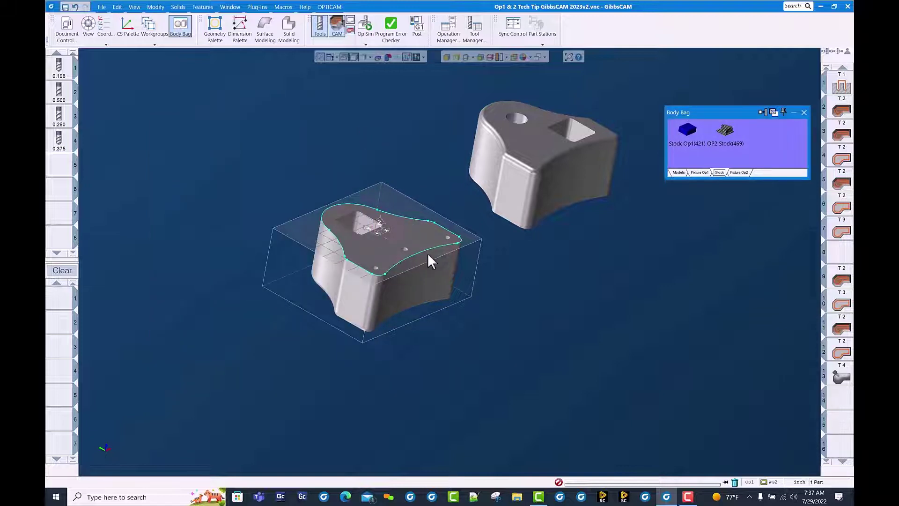
drag(410, 237, 777, 134)
click(720, 173)
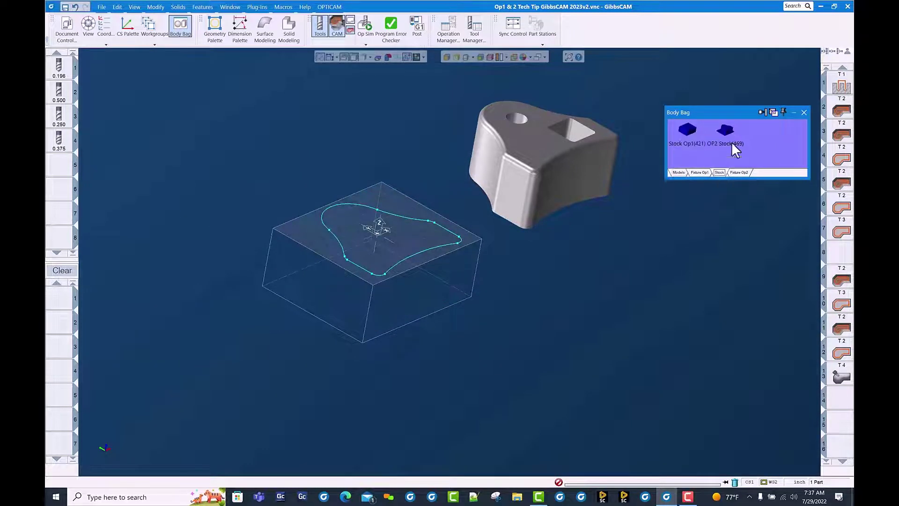
drag(688, 130, 575, 228)
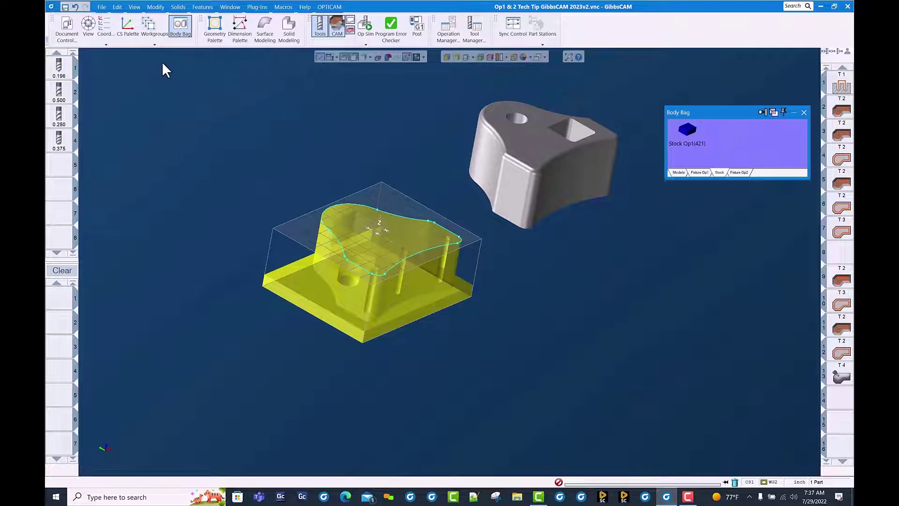
- Flip OP2 Stock with a 180° 2D rotation in CS 3: Flip, then change the CS
click(107, 44)
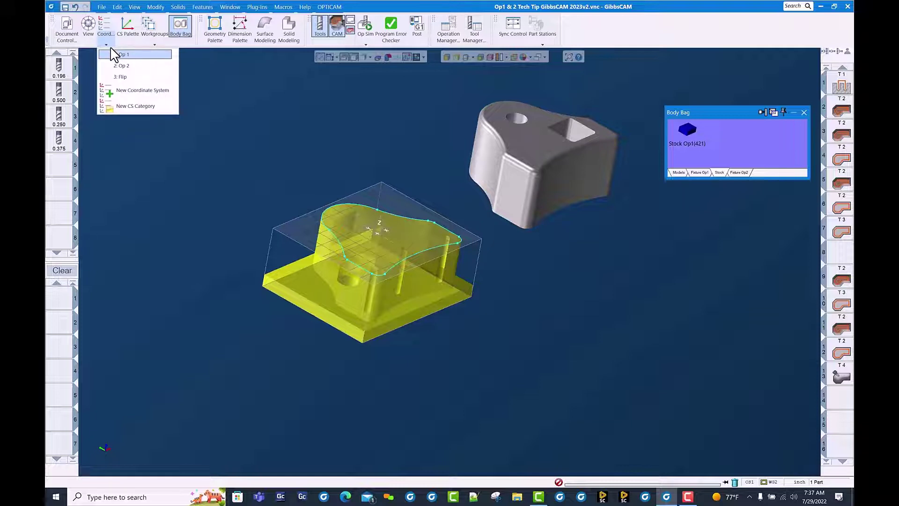
click(121, 77)
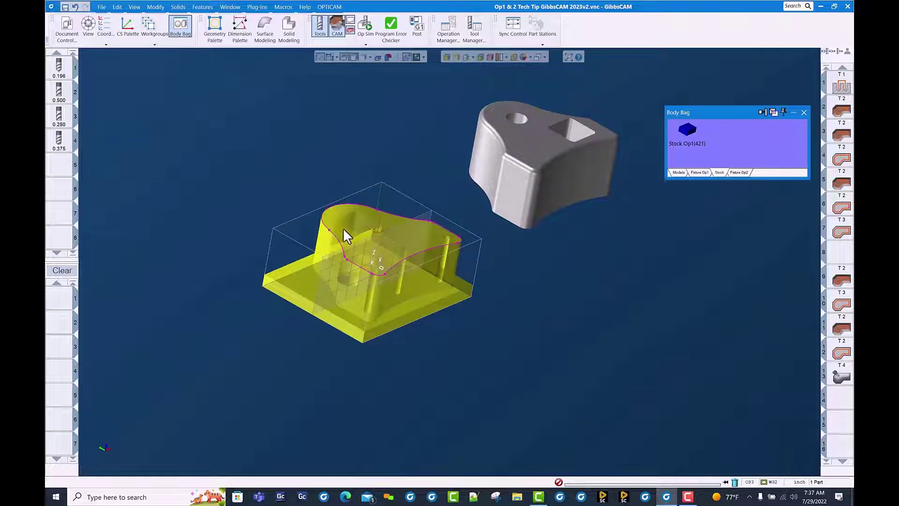
click(156, 8)
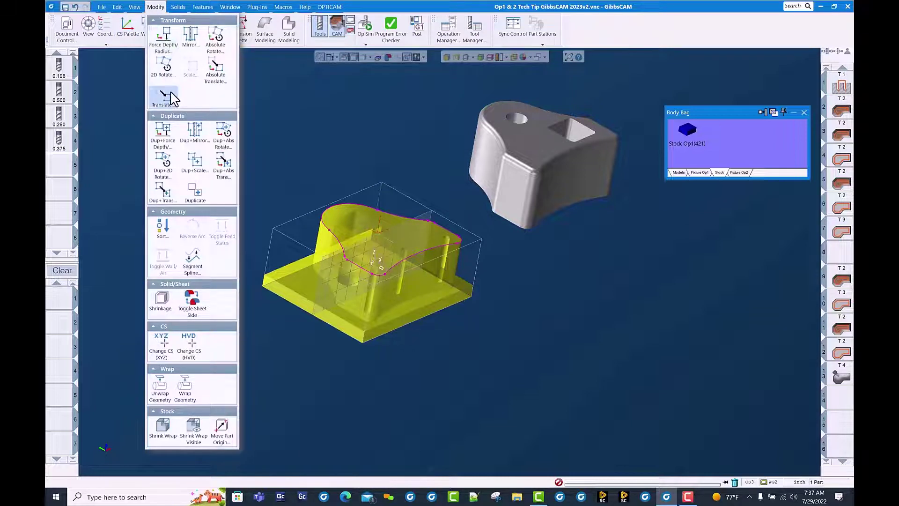
click(171, 77)
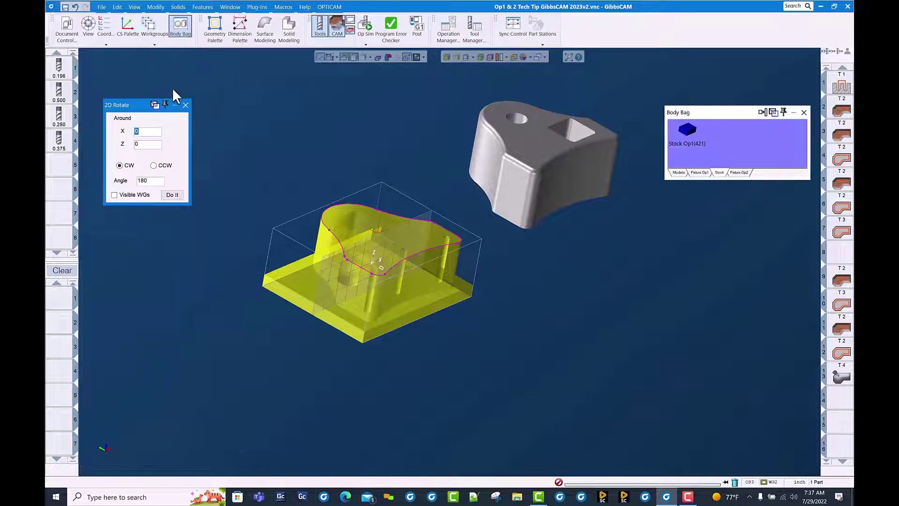
click(170, 194)
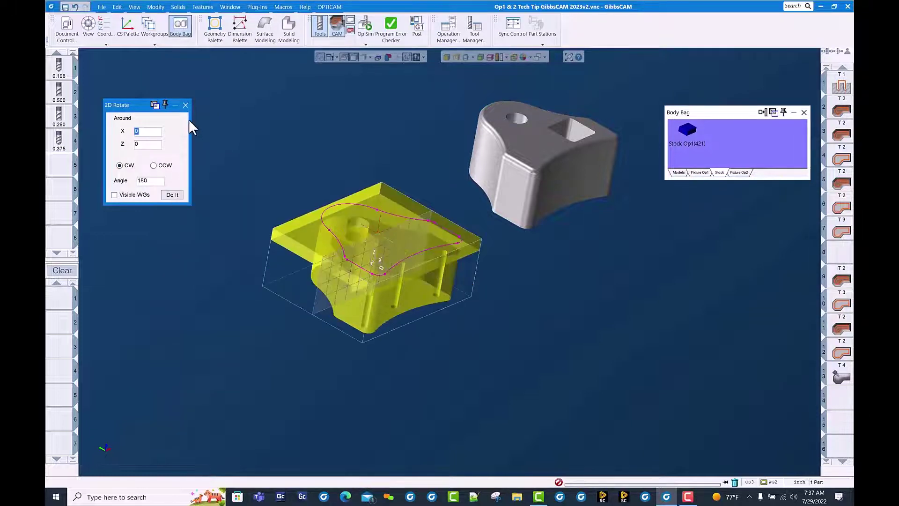
click(186, 105)
click(109, 42)
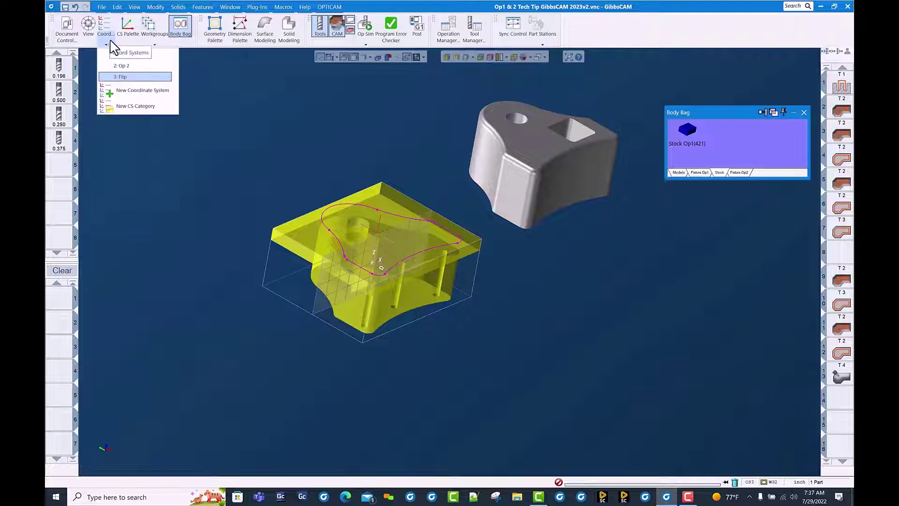
click(123, 66)
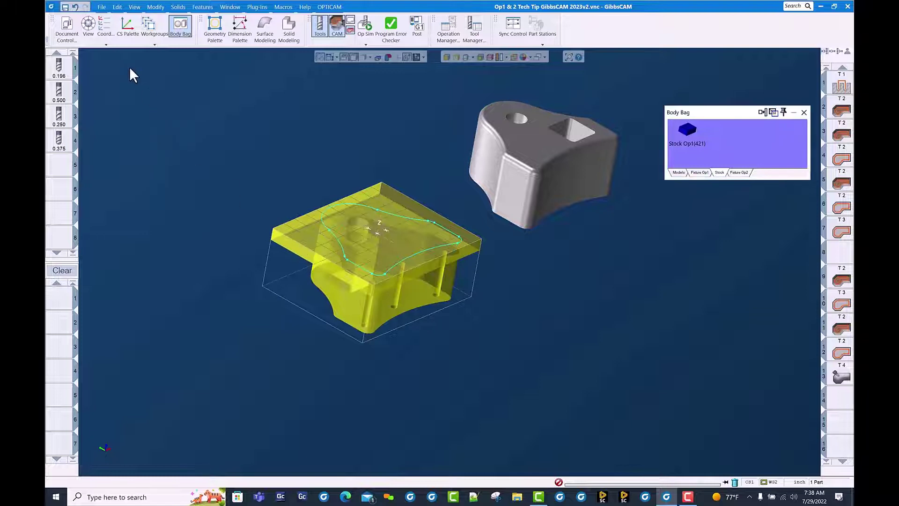
- Translate the flipped stock 1.5 in Y onto the Op1 part
click(155, 6)
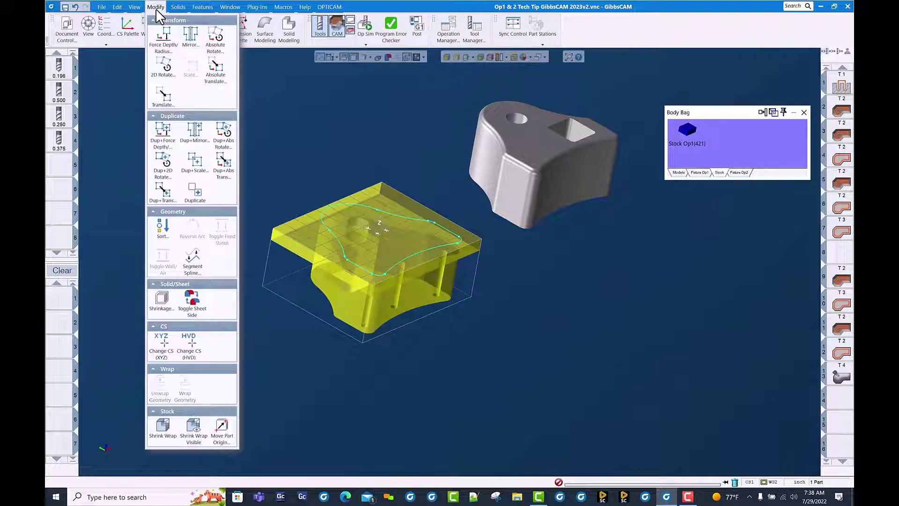
click(162, 87)
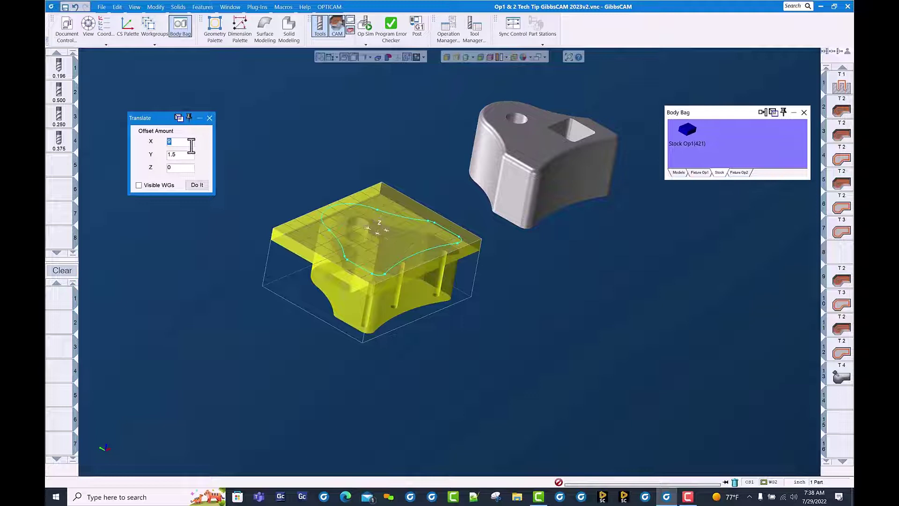
click(196, 185)
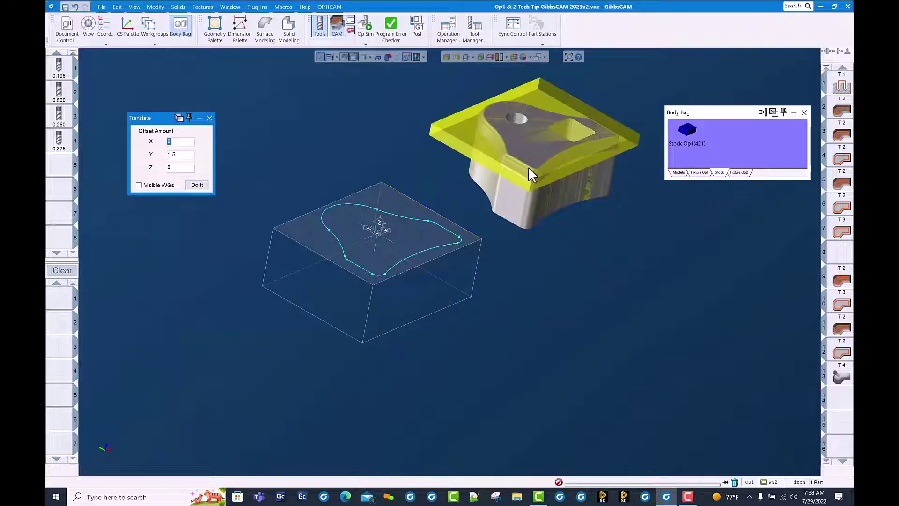
click(210, 118)
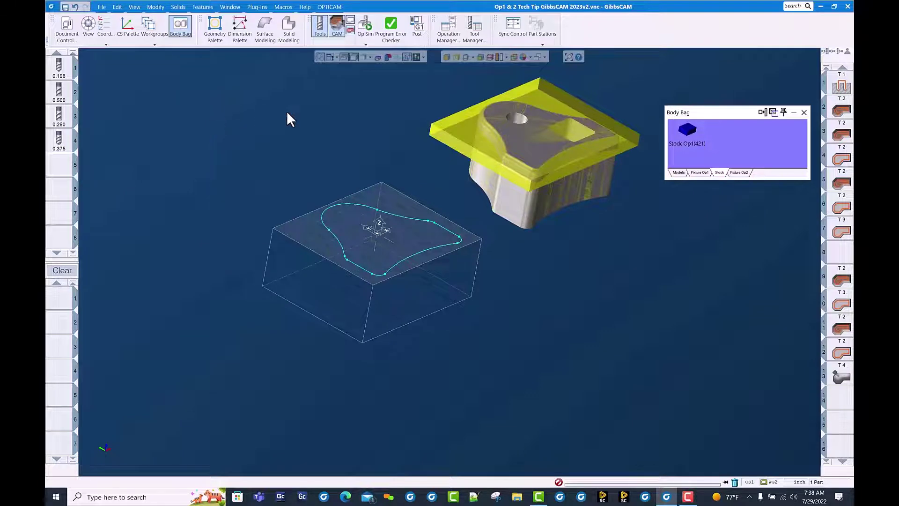
middle_drag(523, 188, 519, 220)
- Send the moved stock body to the Body Bag as OP2 Stock(471) with Ctrl+B
click(486, 168)
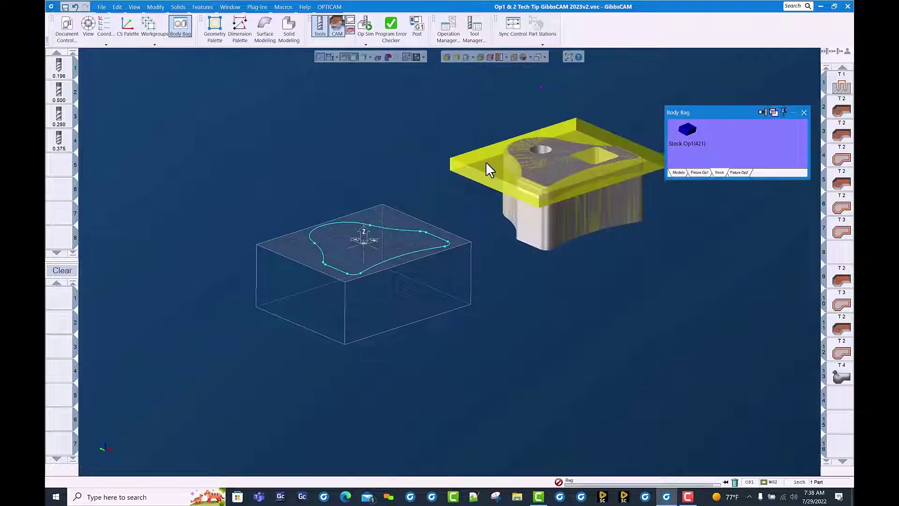
key(ctrl+b)
middle_drag(522, 222, 578, 304)
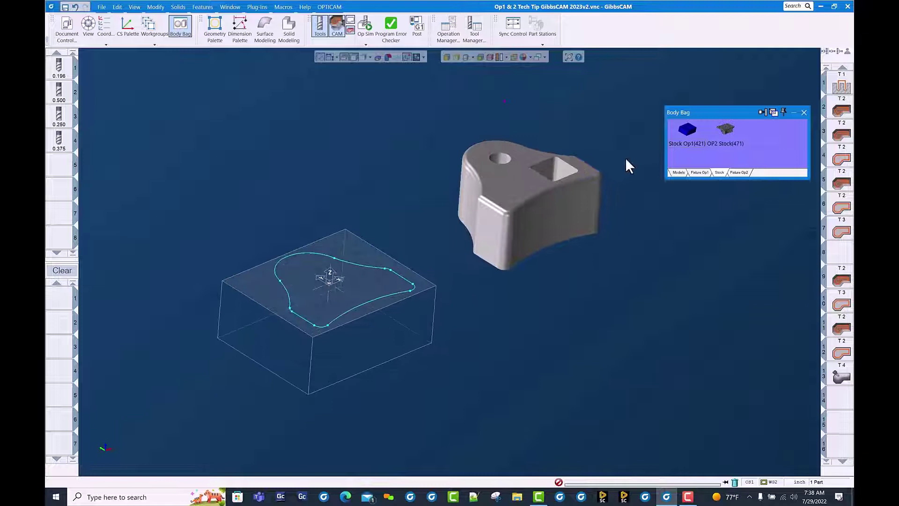
- Launch Op Sim and orbit to see both stocks in the vise
click(367, 39)
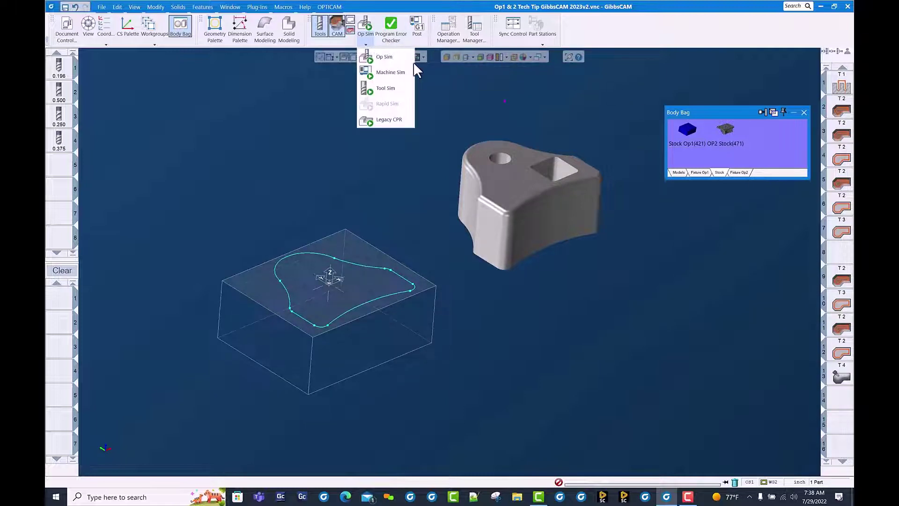
click(397, 57)
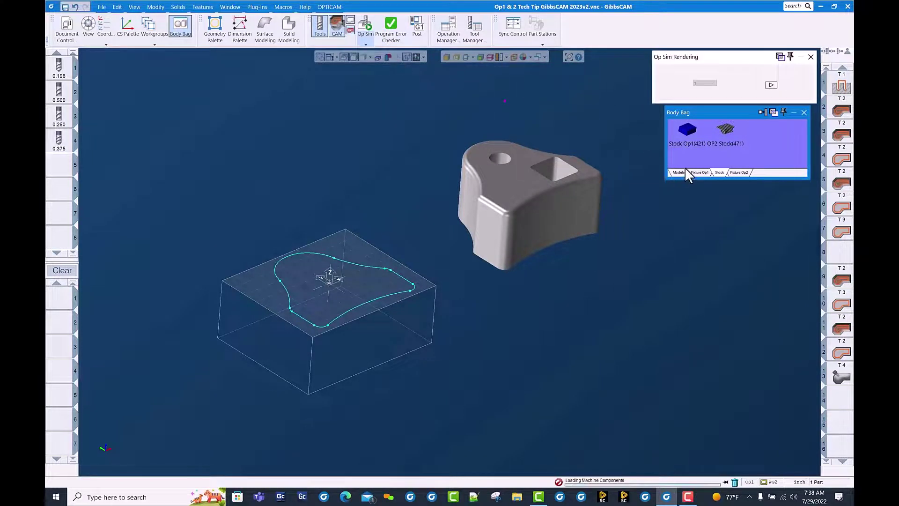
middle_drag(544, 237, 700, 191)
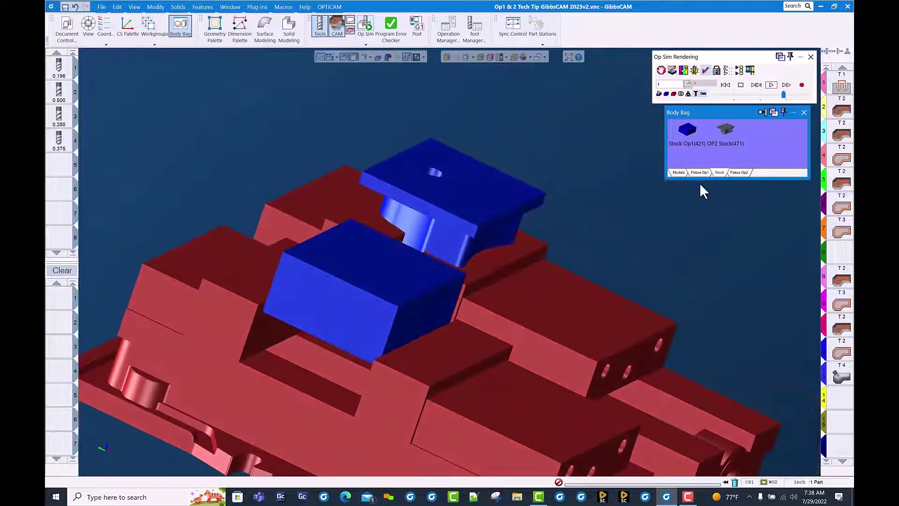
middle_drag(596, 209, 539, 303)
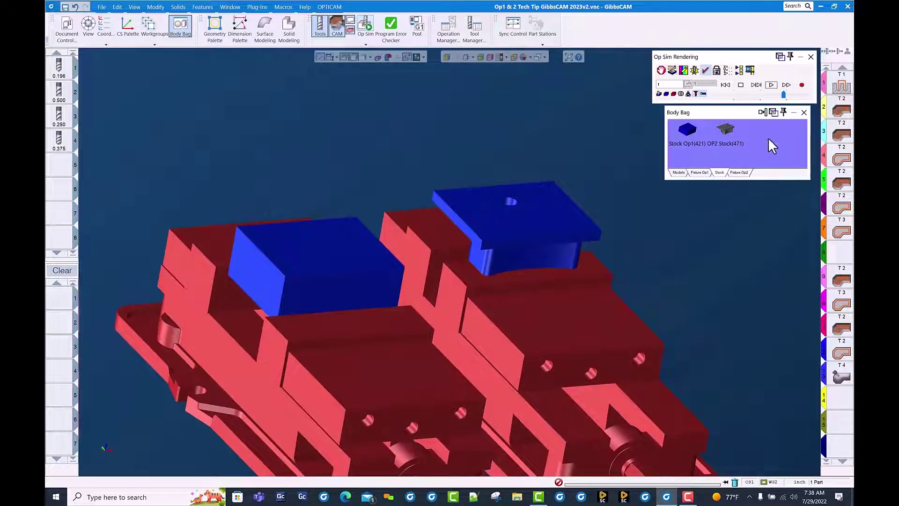
- Set a stop before operation 9 and start the simulation
click(661, 71)
click(512, 110)
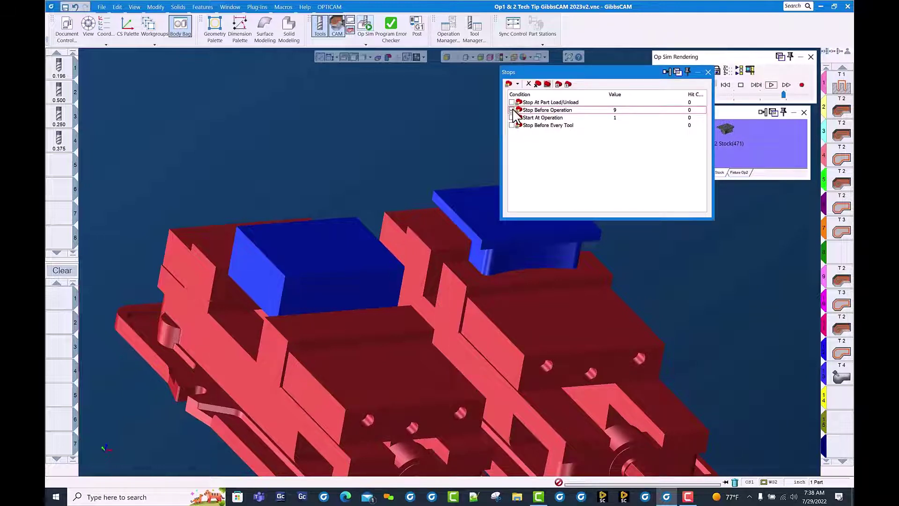
click(708, 72)
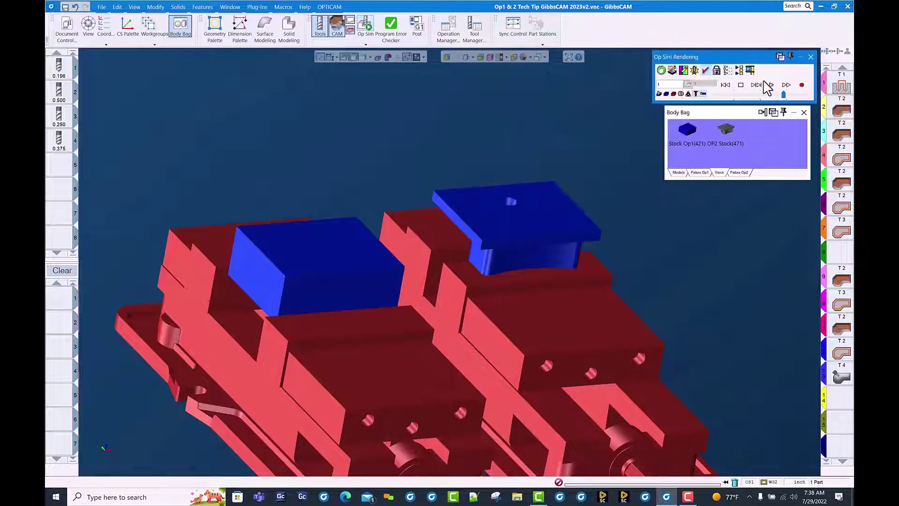
click(770, 86)
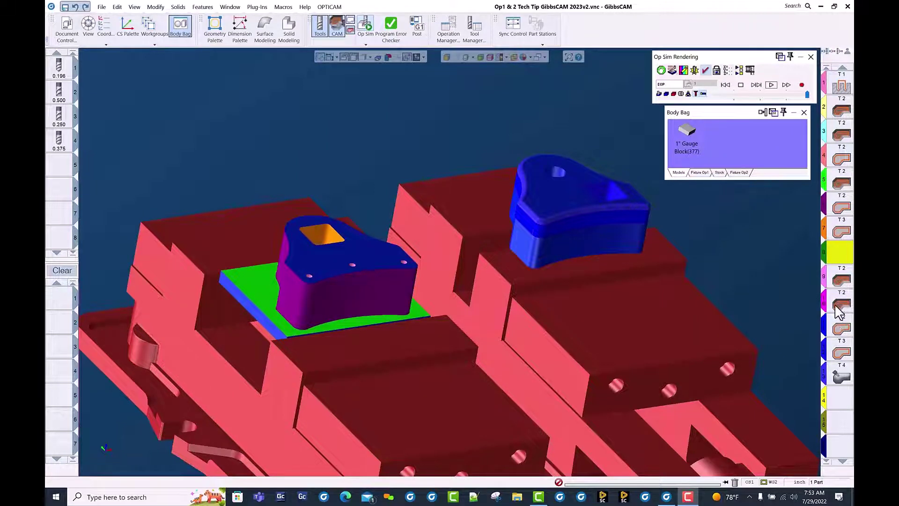
- Follow the operation 9 tile as the flipped part is machined in the soft jaws
click(842, 281)
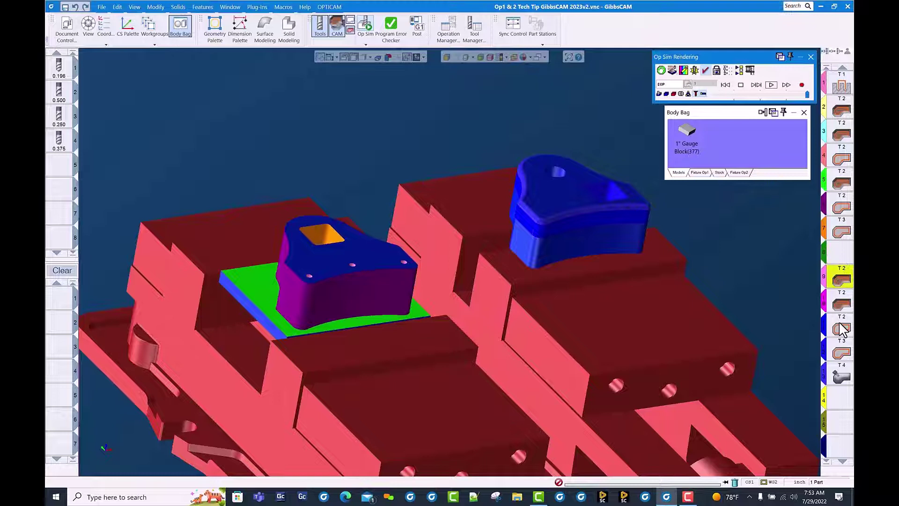